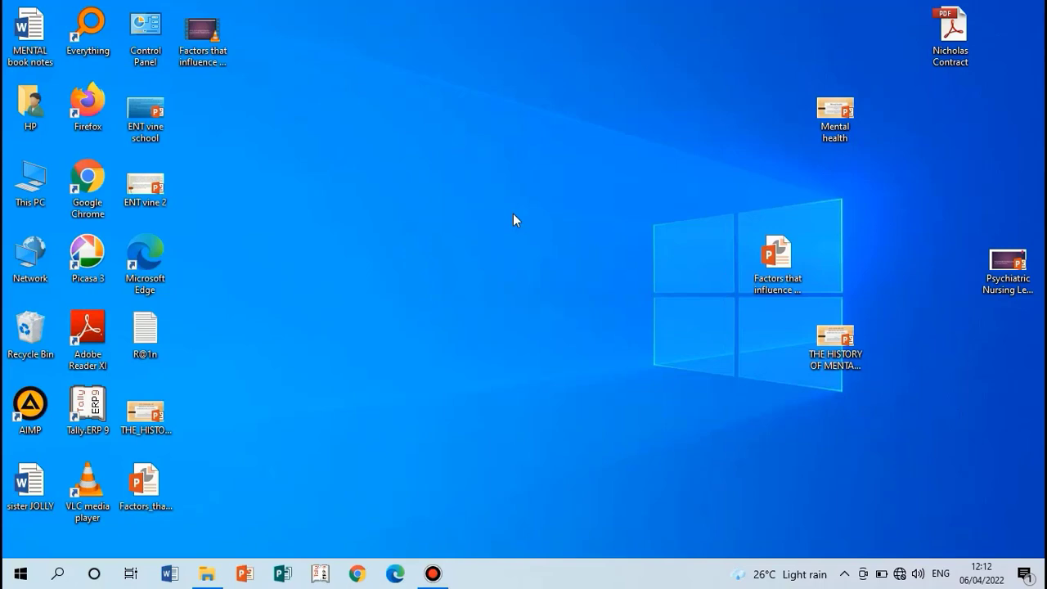
Refresh the desktop and bring up Task Manager from the taskbar menu.
right_click(513, 214)
click(537, 259)
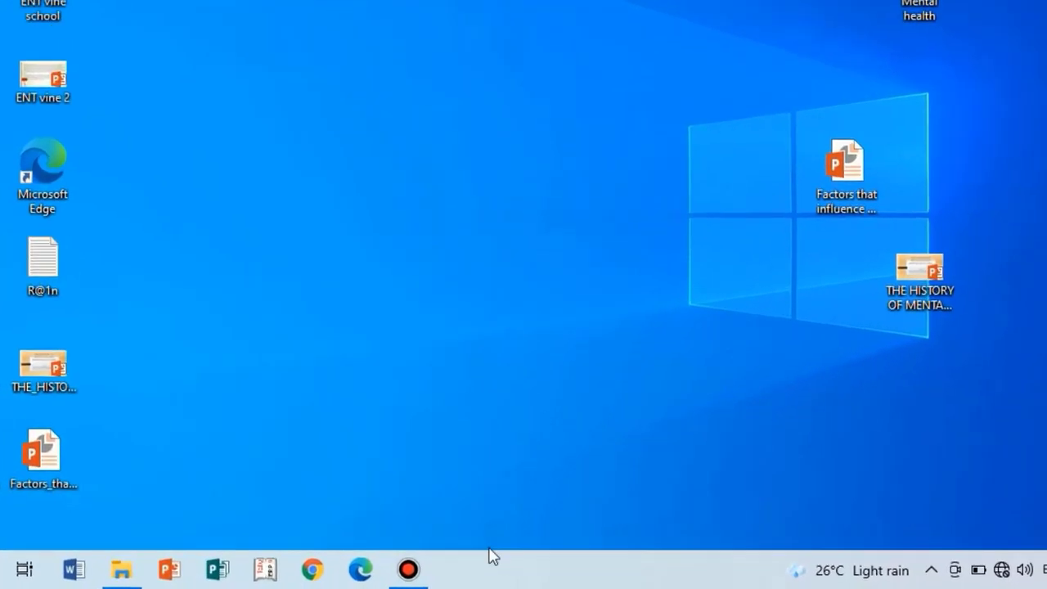
right_click(493, 565)
click(572, 465)
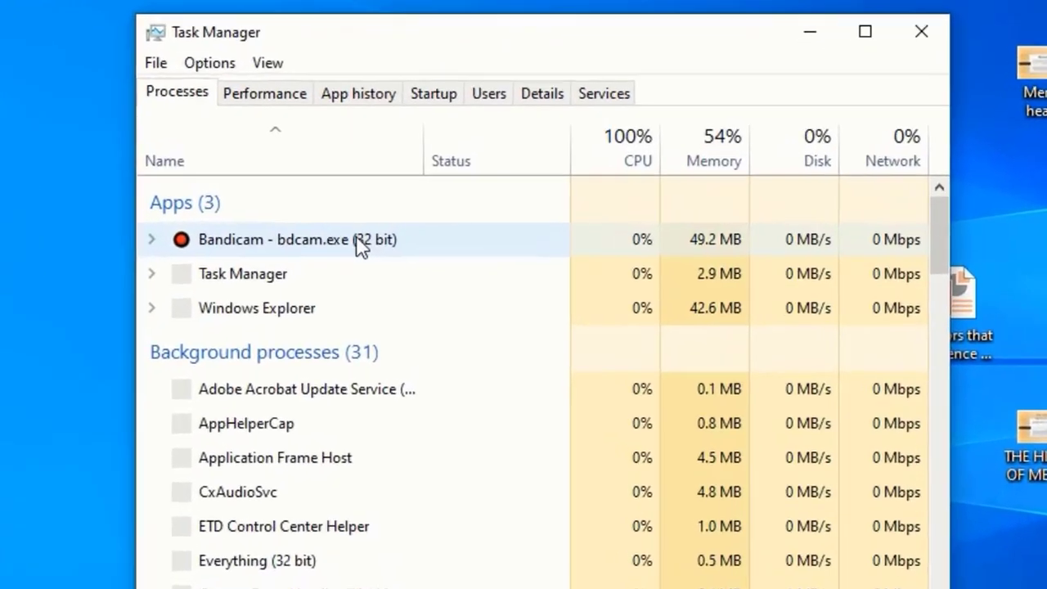
End the Windows Explorer process in Task Manager.
click(252, 97)
click(347, 278)
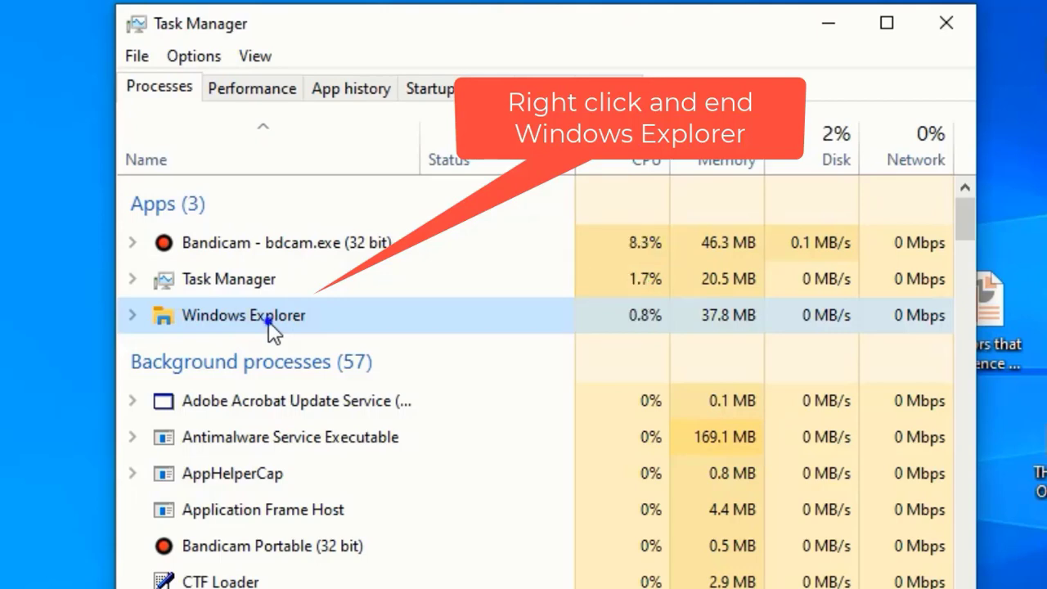
right_click(269, 321)
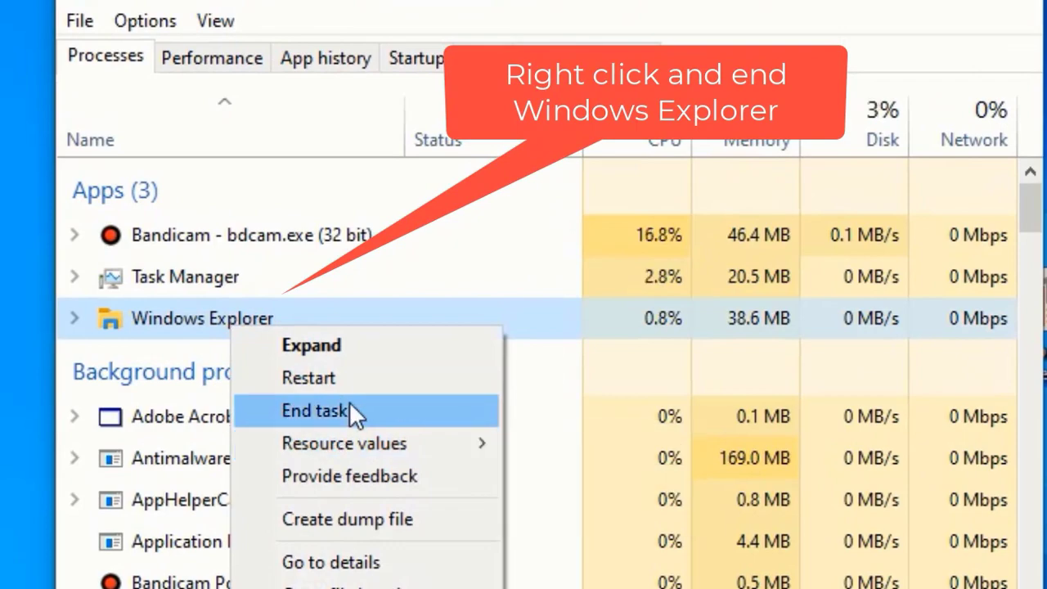
click(350, 404)
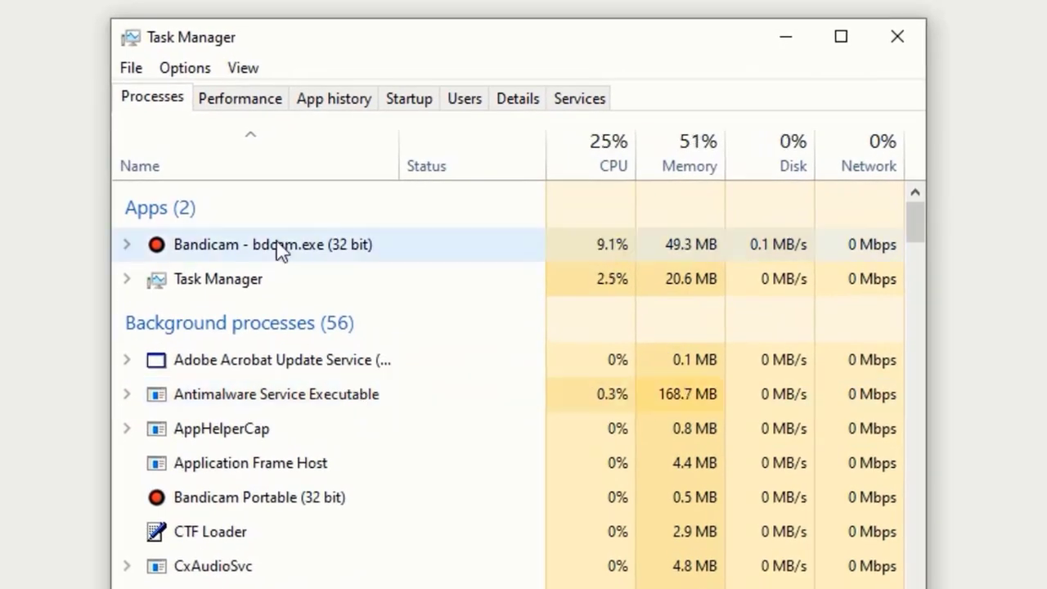
Relaunch explorer.exe as a new task, then close Task Manager.
click(132, 68)
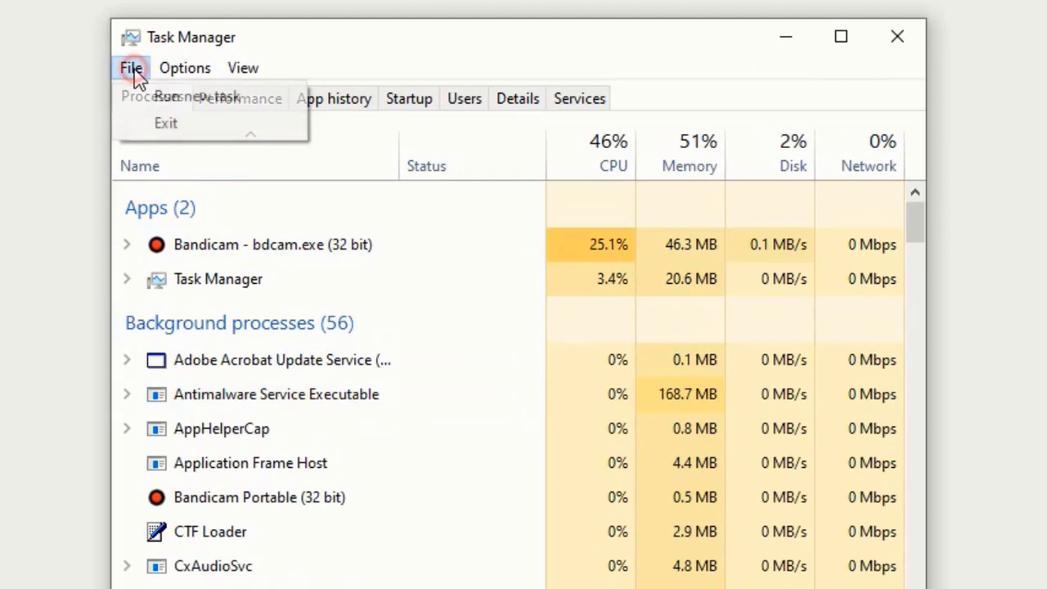
click(198, 95)
text(explo)
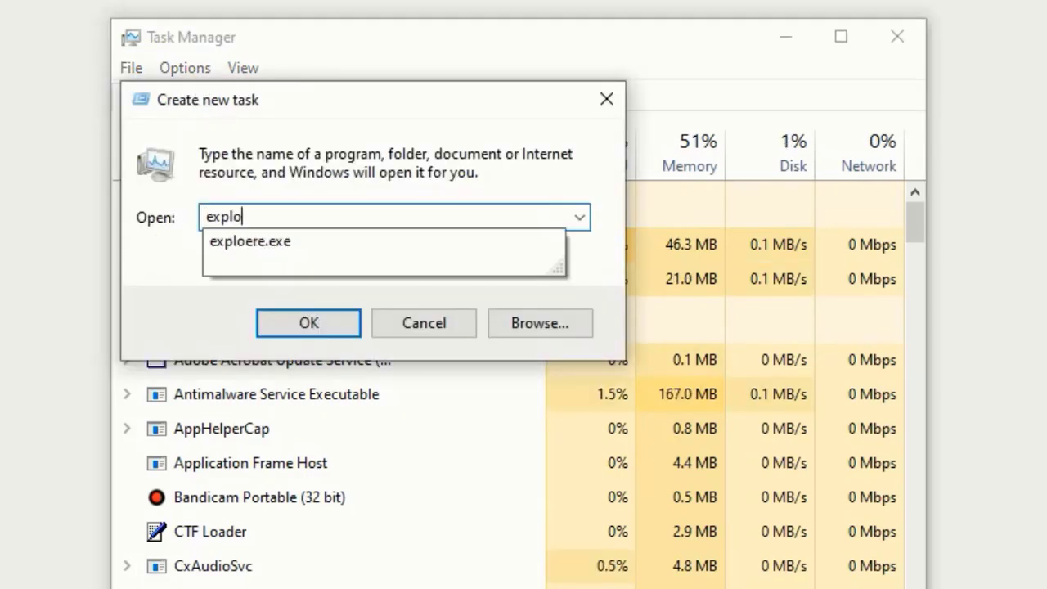
text(rer)
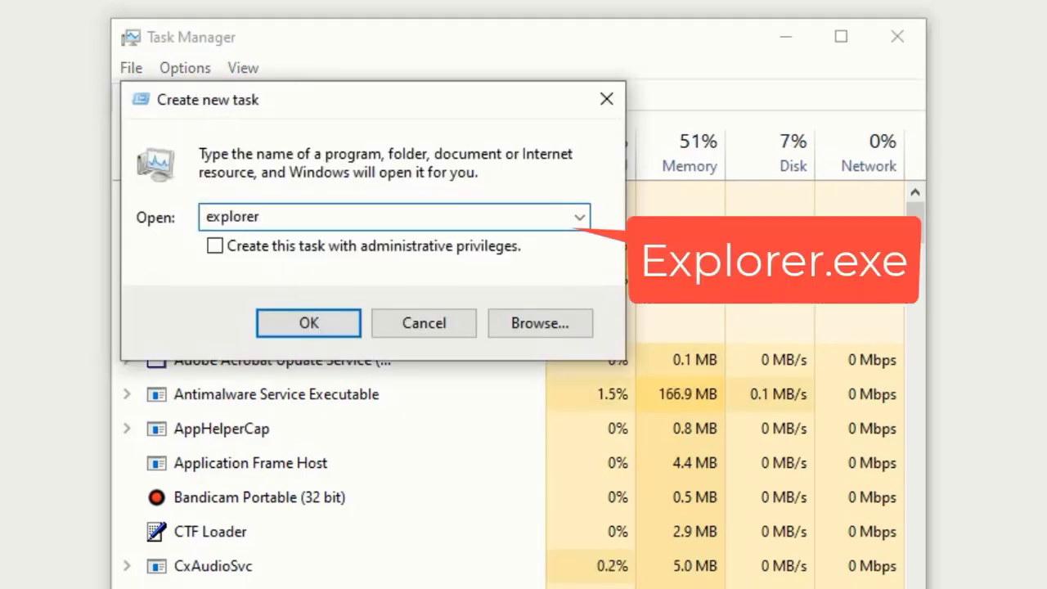
text(.ex)
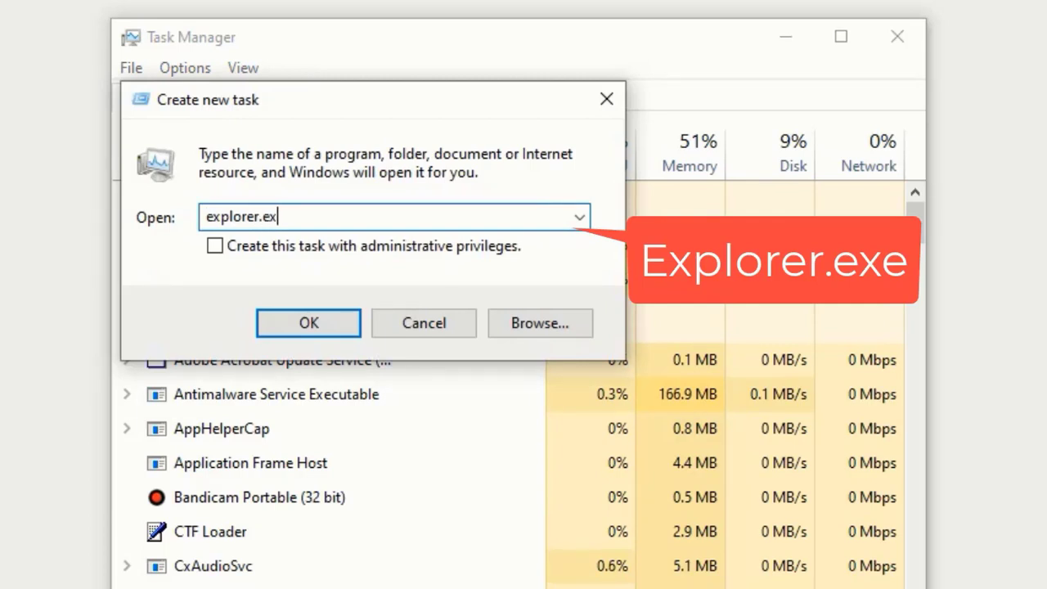
text(e)
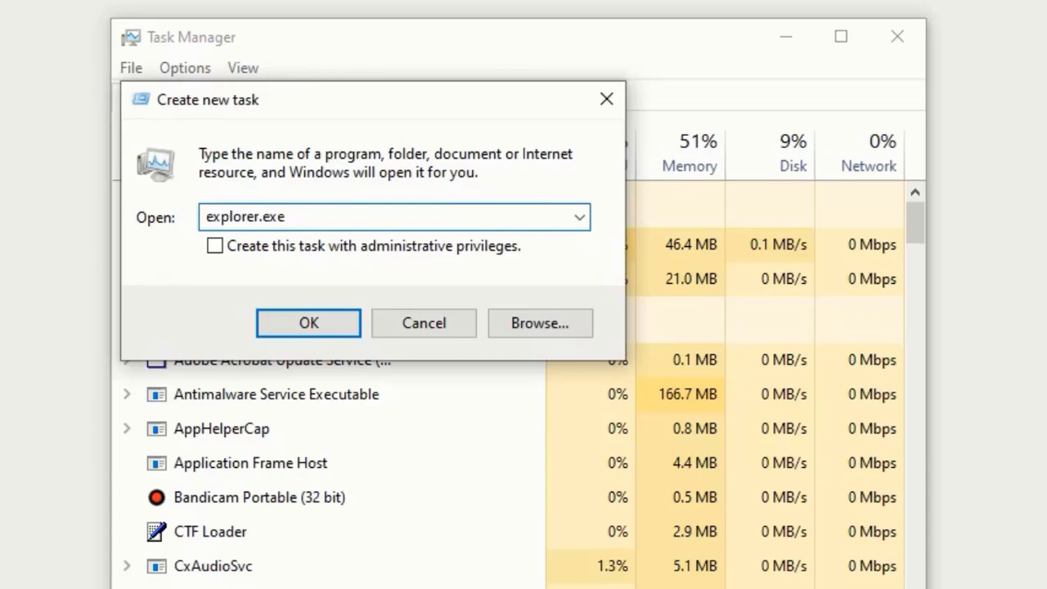
key(Return)
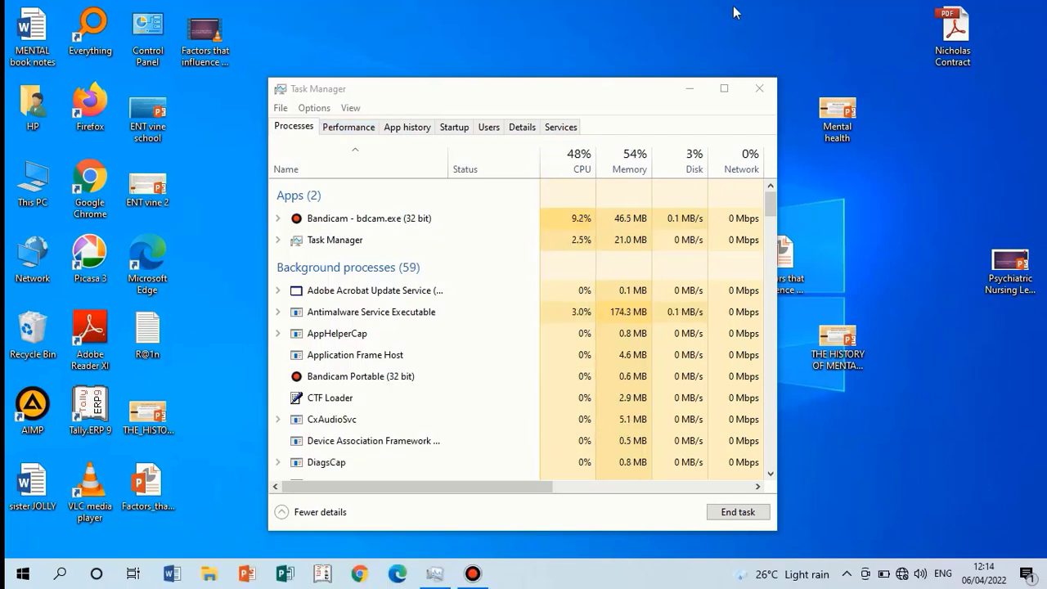
click(756, 88)
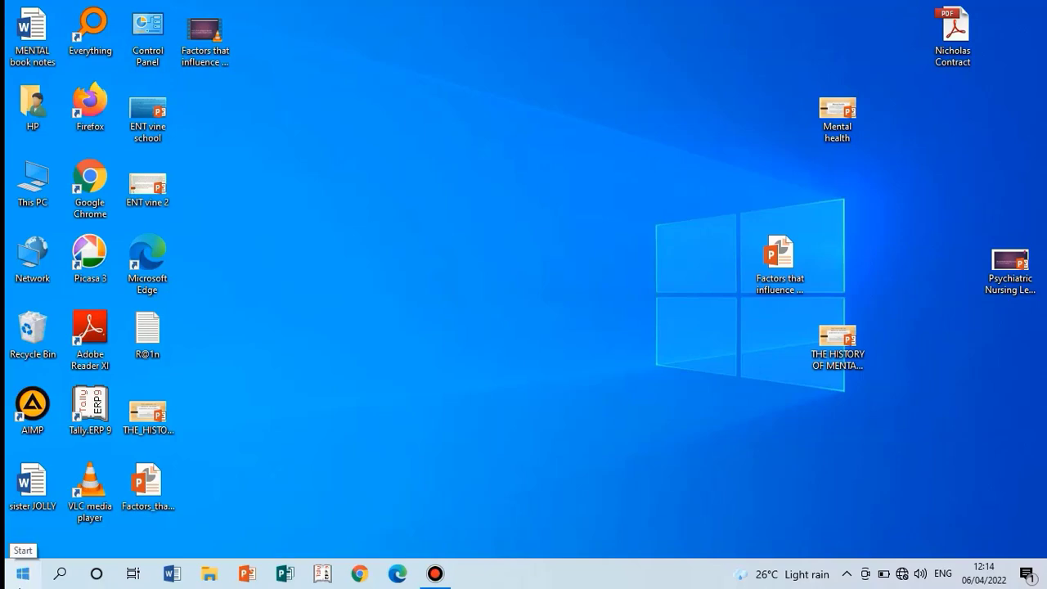
Search Start for 'cmd' and launch Command Prompt as administrator.
click(23, 573)
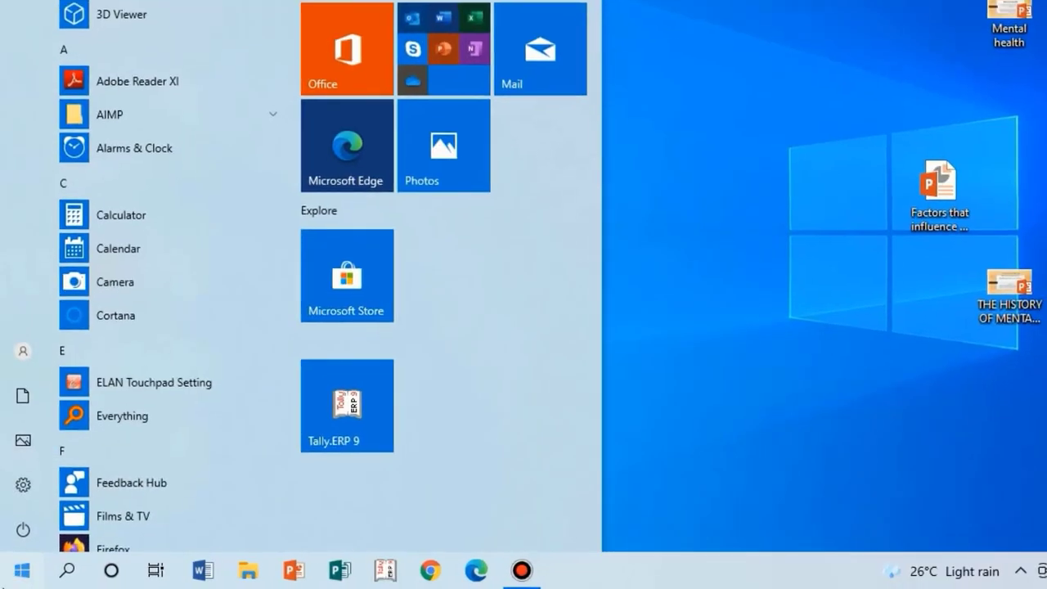
text(cmd)
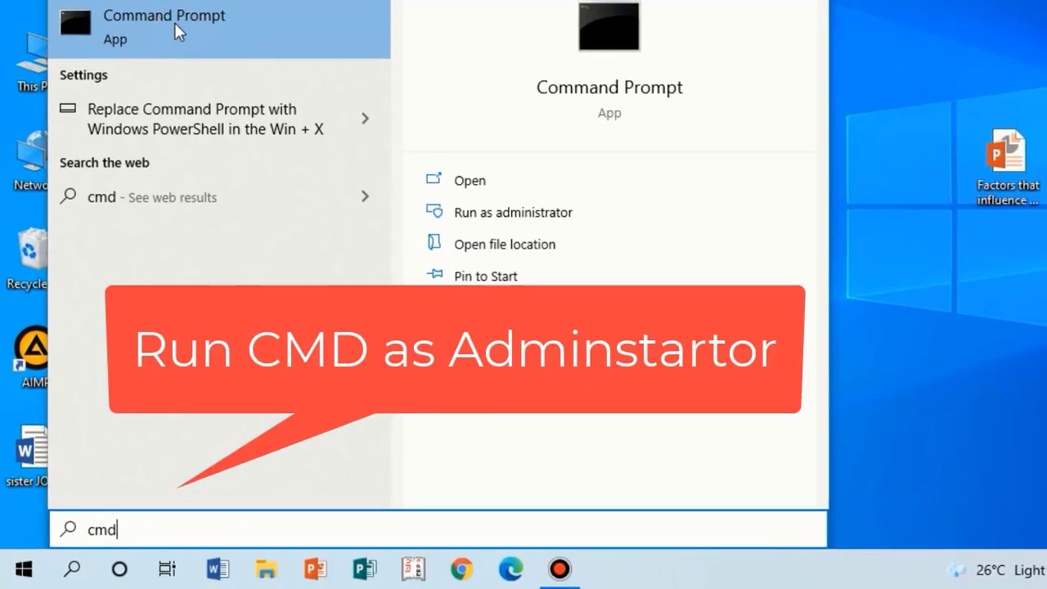
right_click(176, 24)
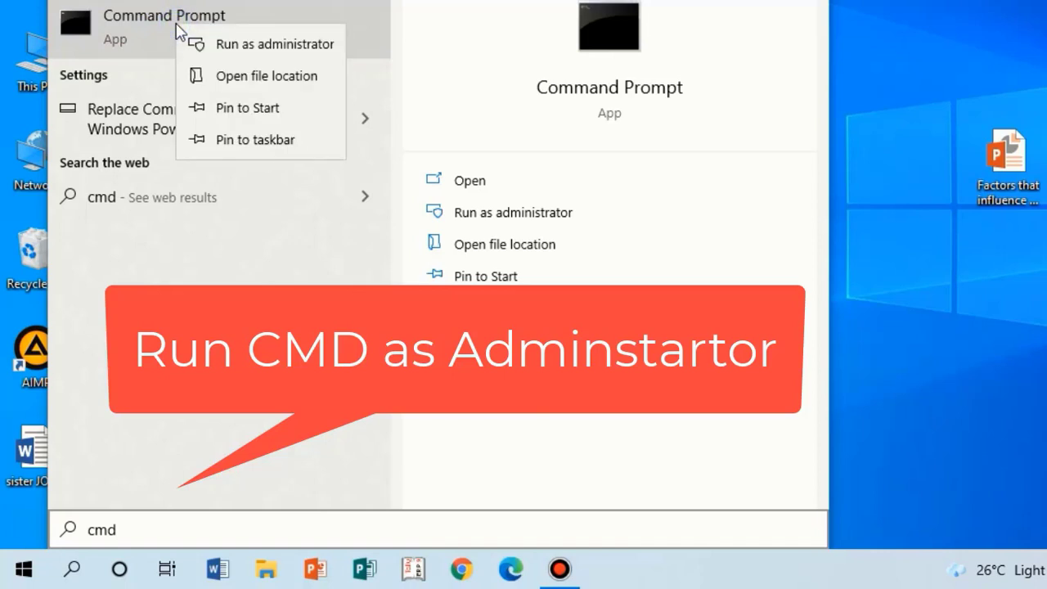
click(254, 47)
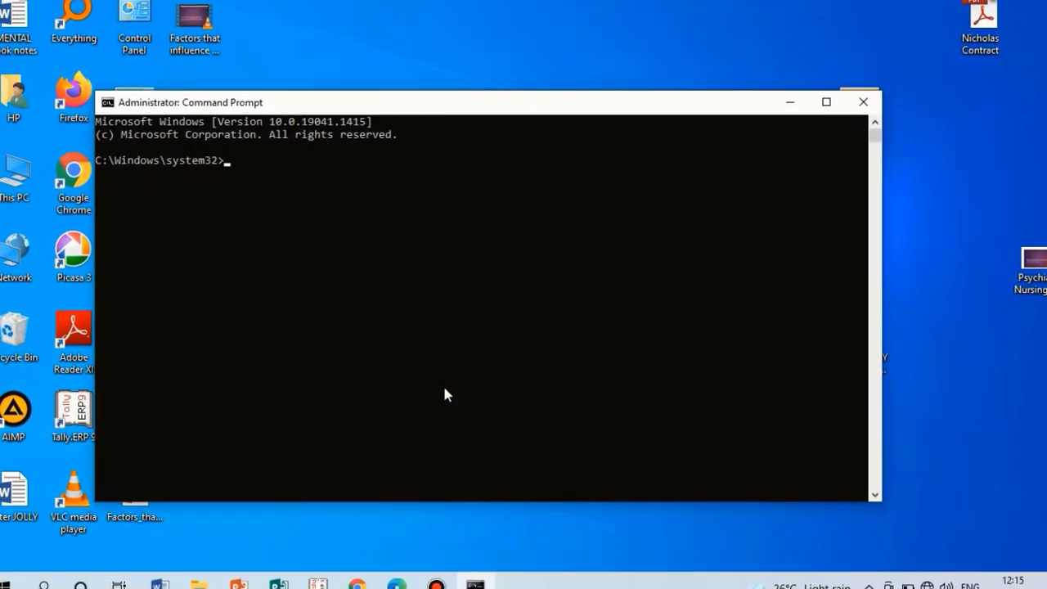
Run slmgr -rearm, dismiss the success message, and close the Command Prompt.
click(630, 33)
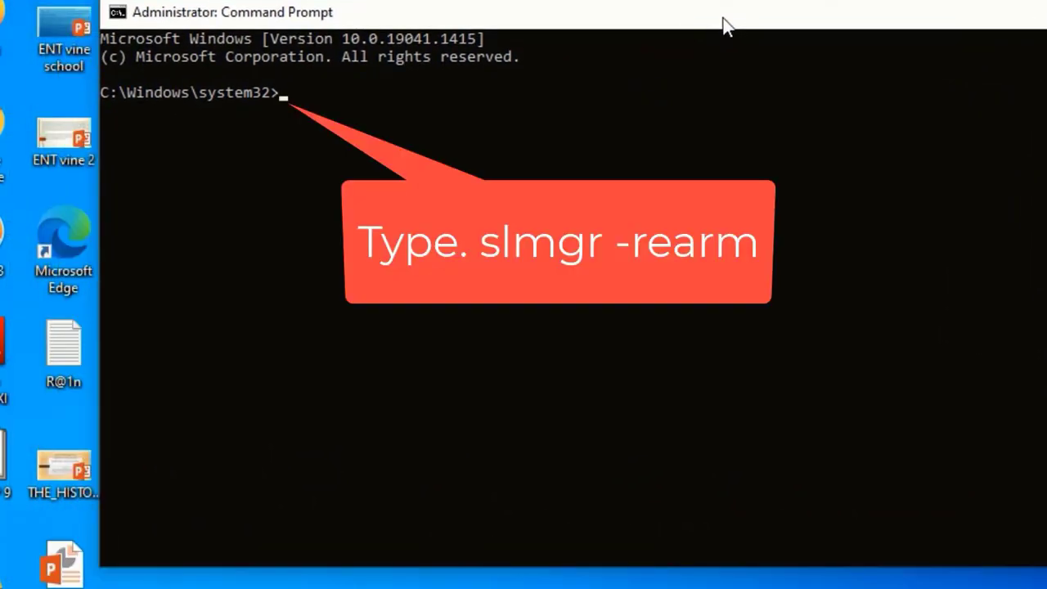
text(slmgr -re)
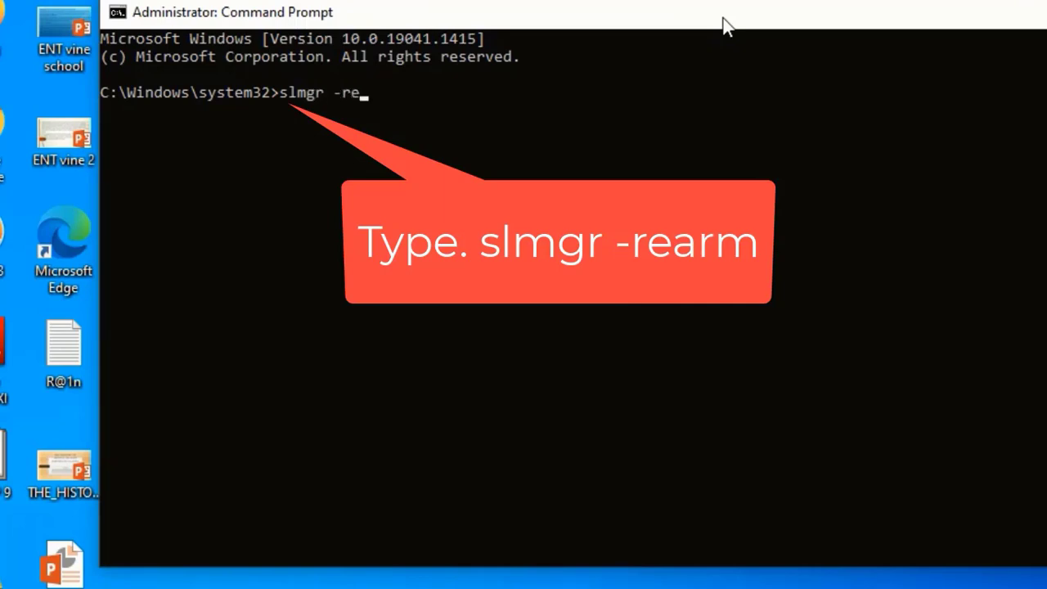
text(arm)
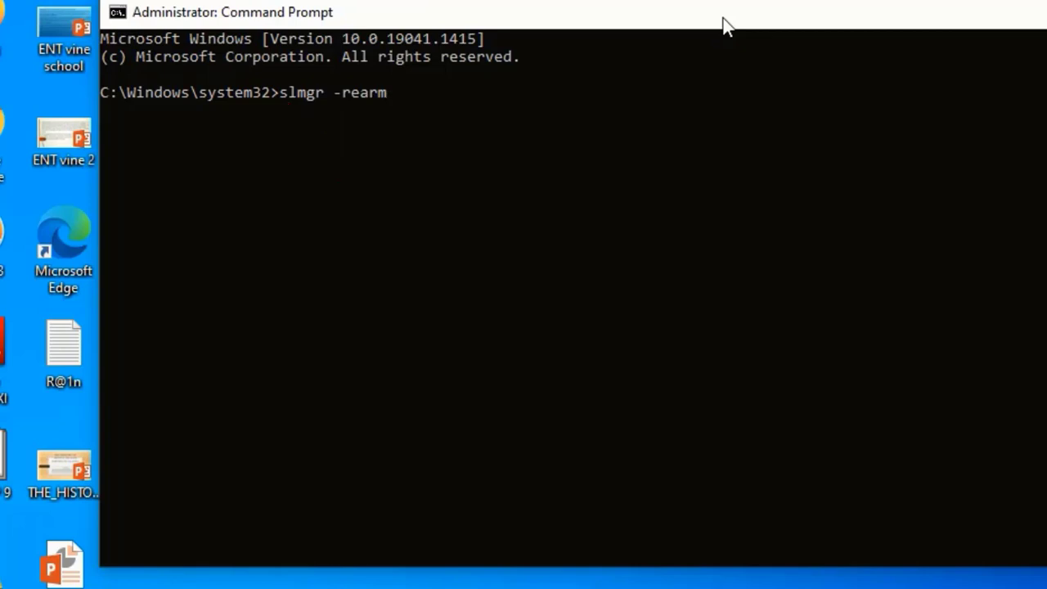
key(Return)
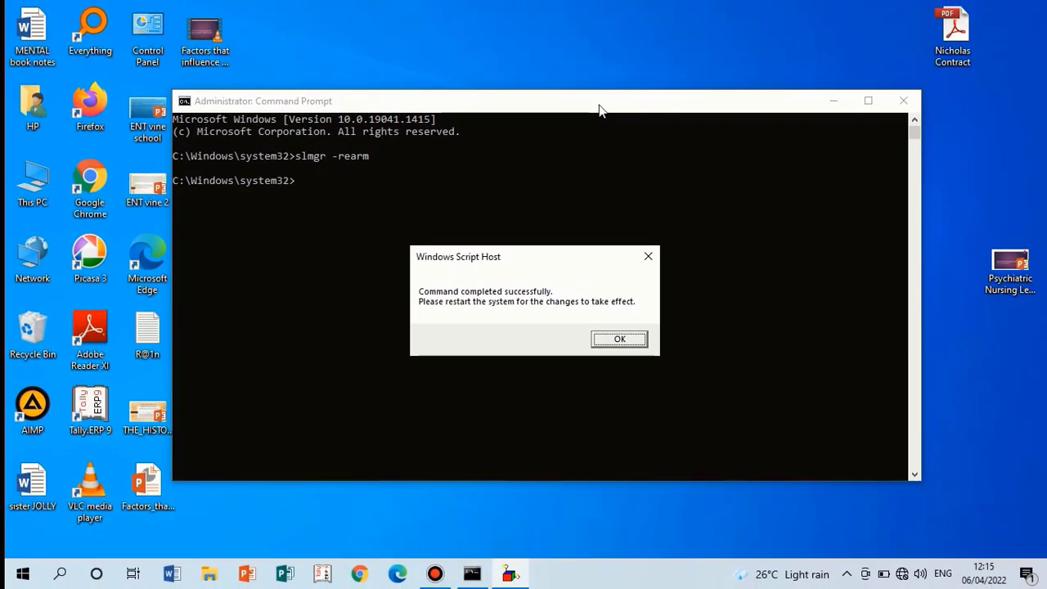
key(Return)
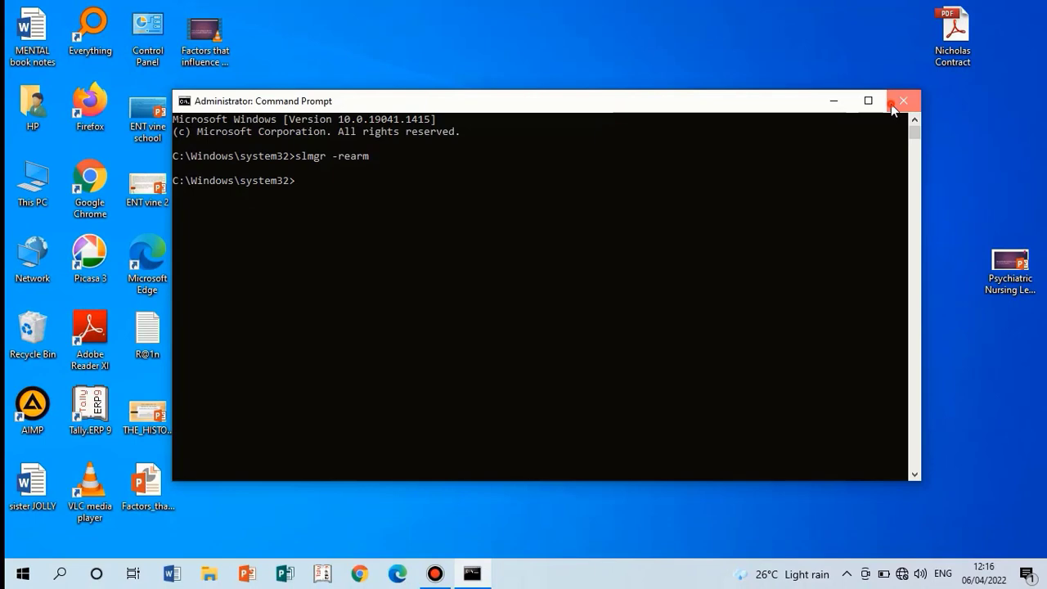
click(891, 102)
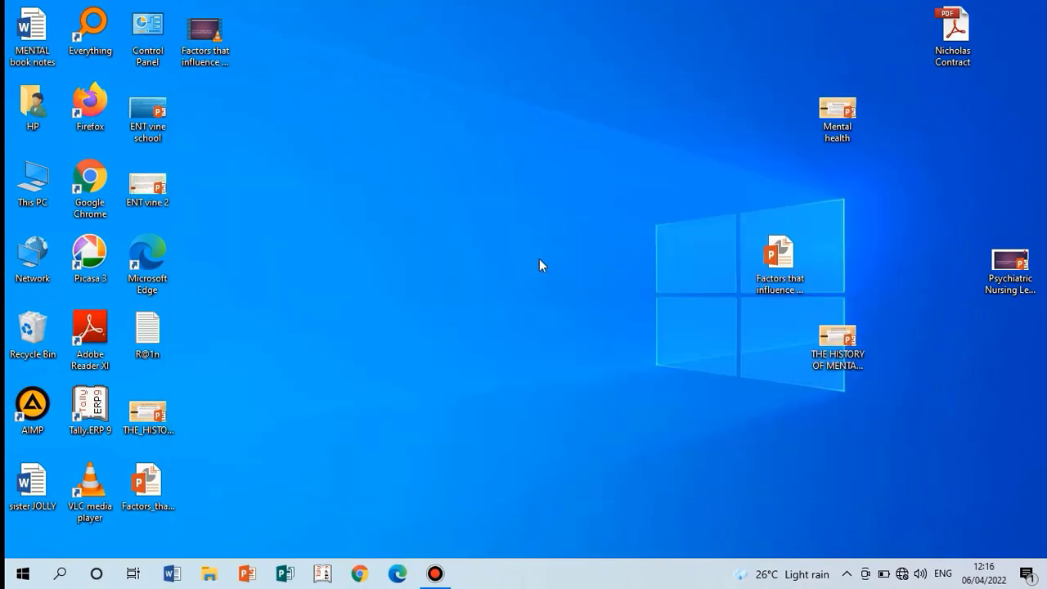
Search the Start menu for 'services'.
key(super)
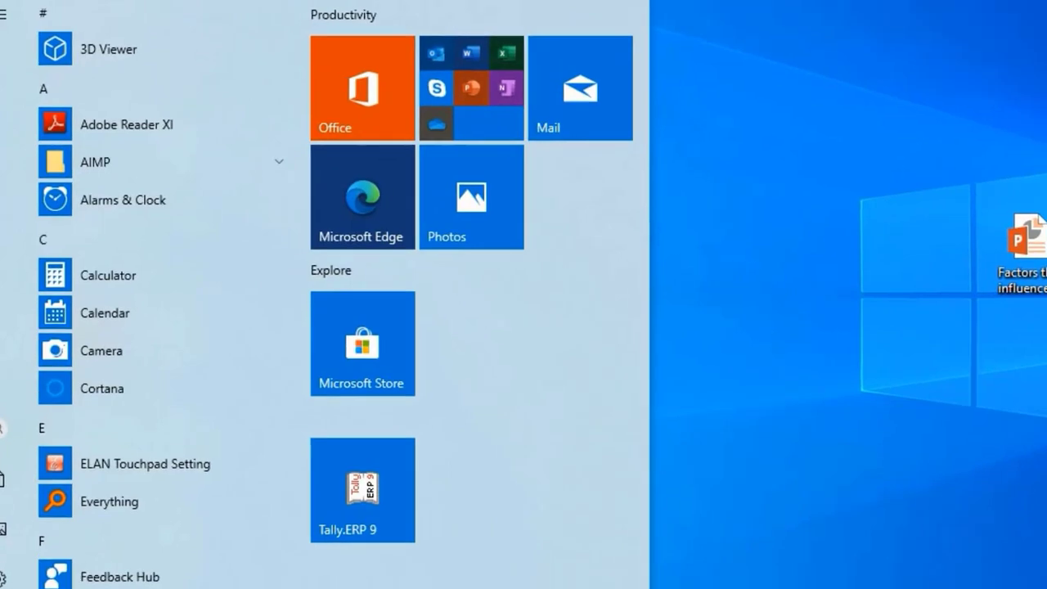
text(ser)
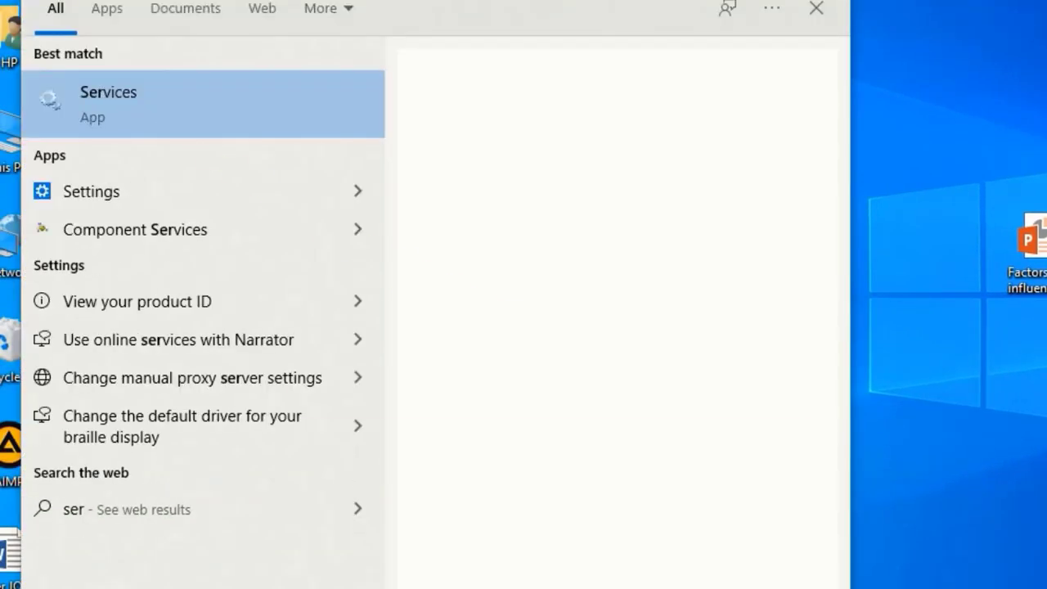
text(vices)
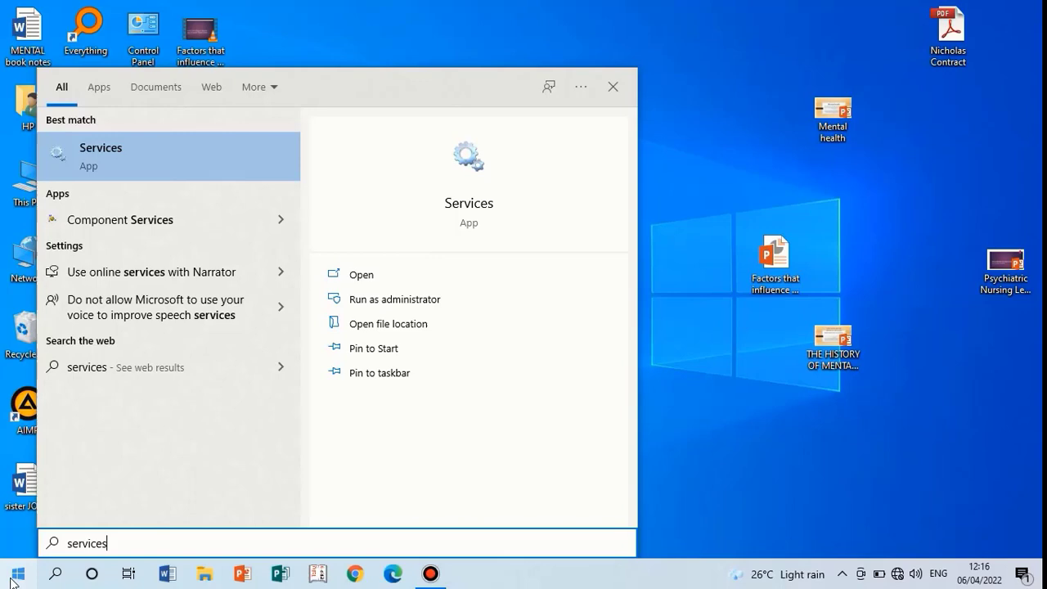
Launch Services, scroll to Windows License Manager Service and bring up its context menu.
click(84, 147)
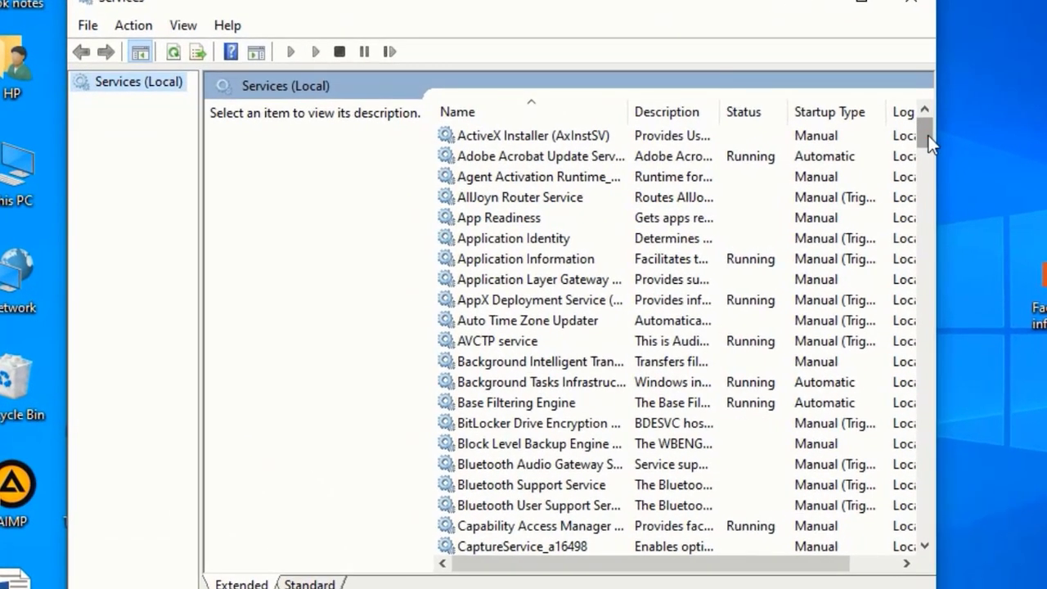
drag(841, 140, 848, 164)
drag(934, 161, 951, 499)
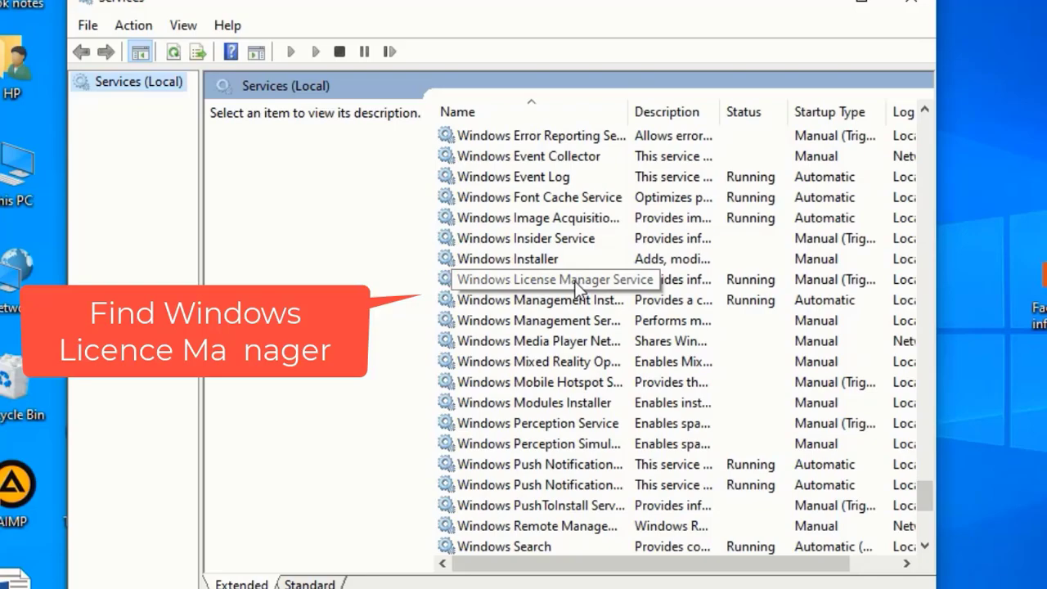
right_click(576, 283)
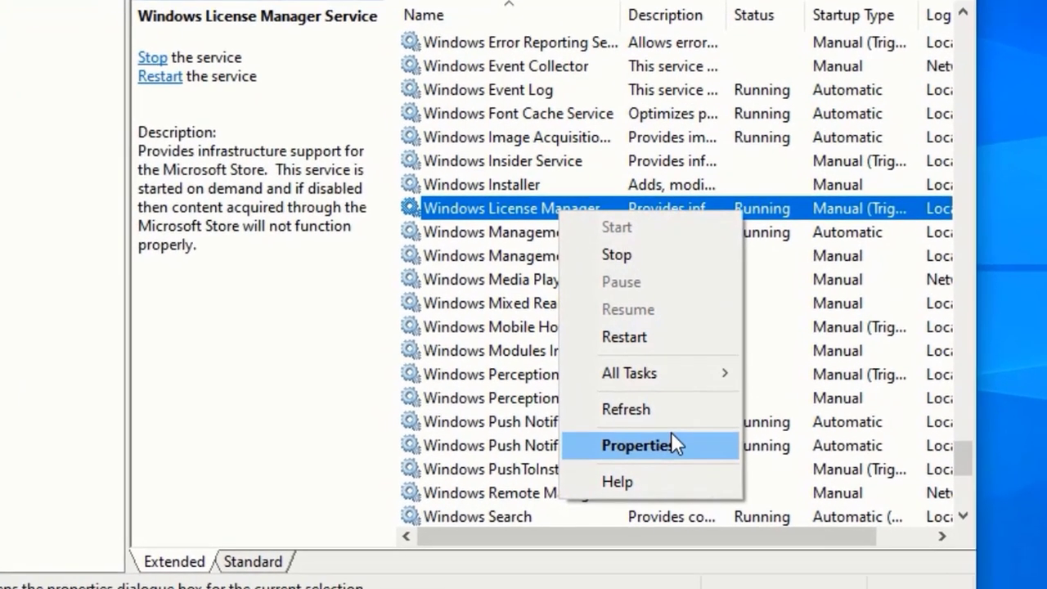
Set Windows License Manager Service's startup type to Disabled in Properties and apply it.
click(672, 480)
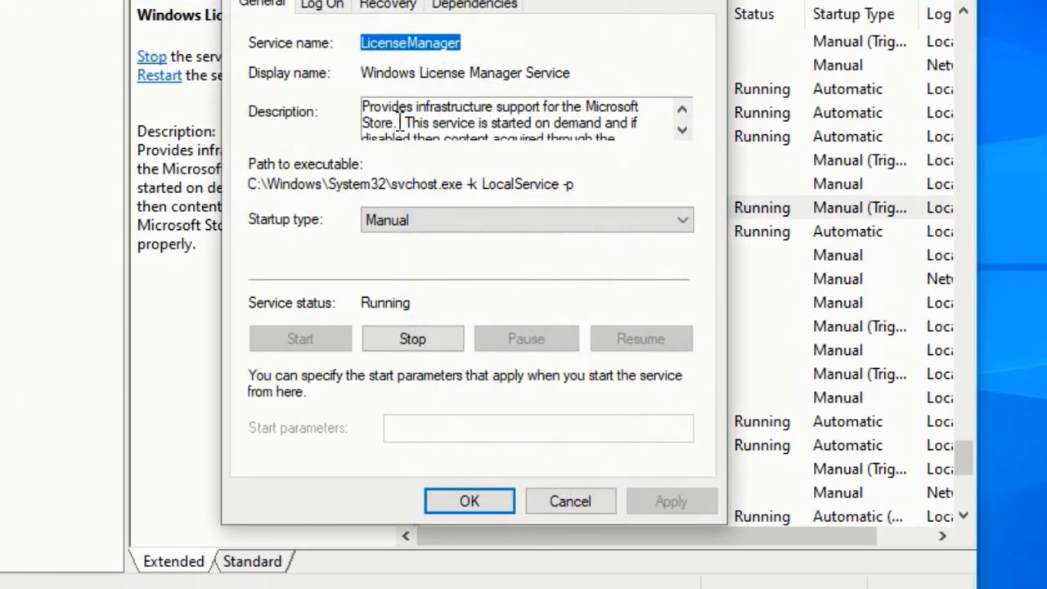
click(439, 222)
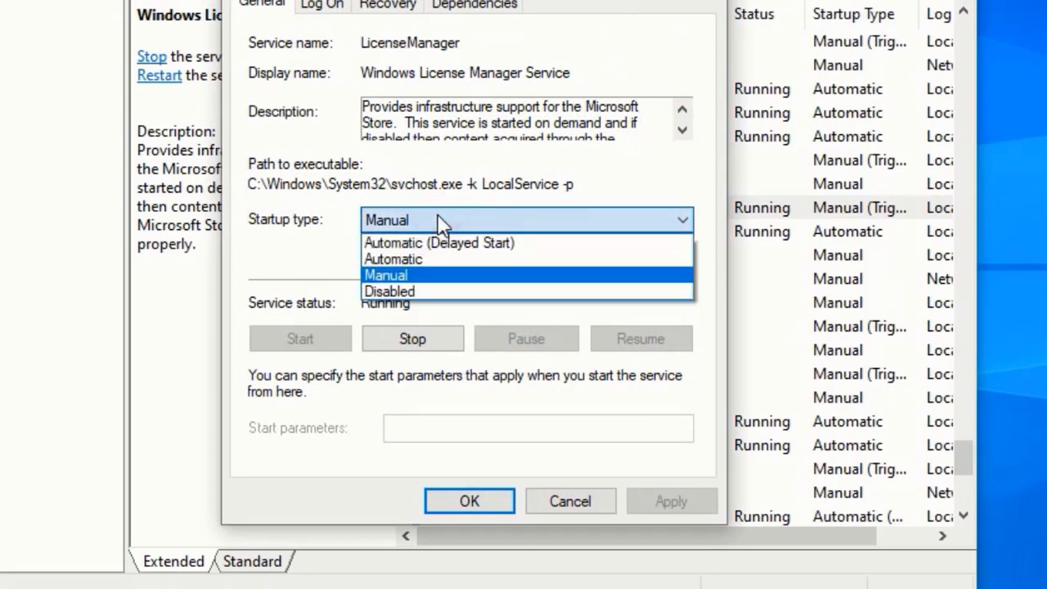
click(437, 292)
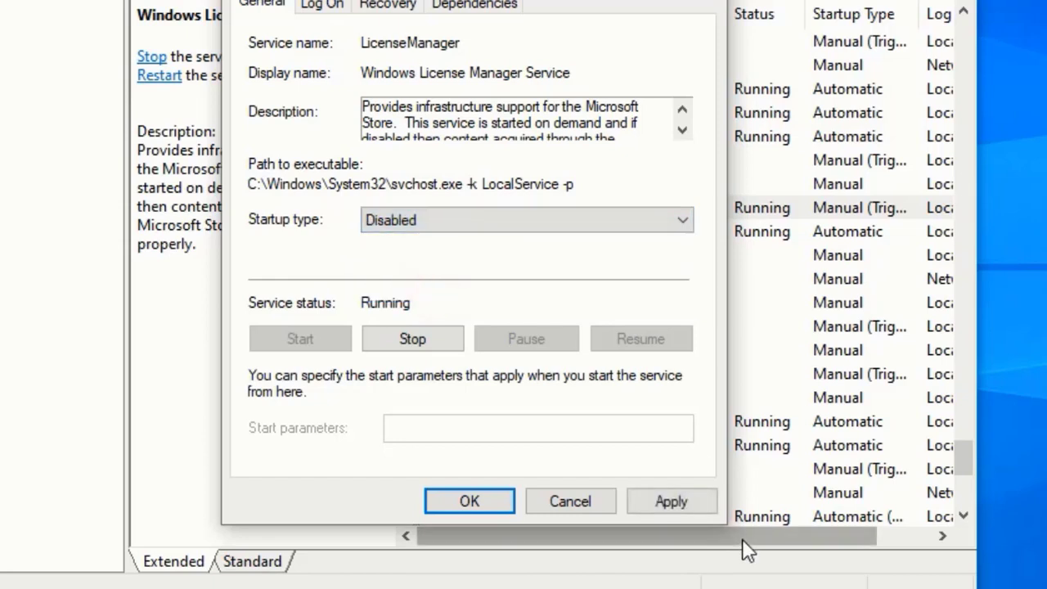
click(668, 494)
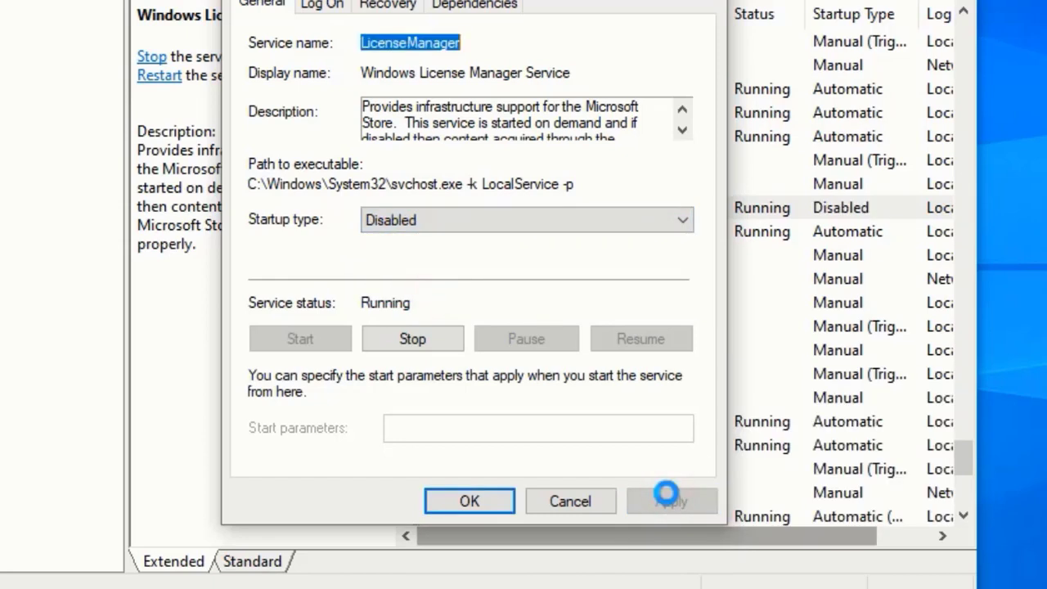
click(469, 500)
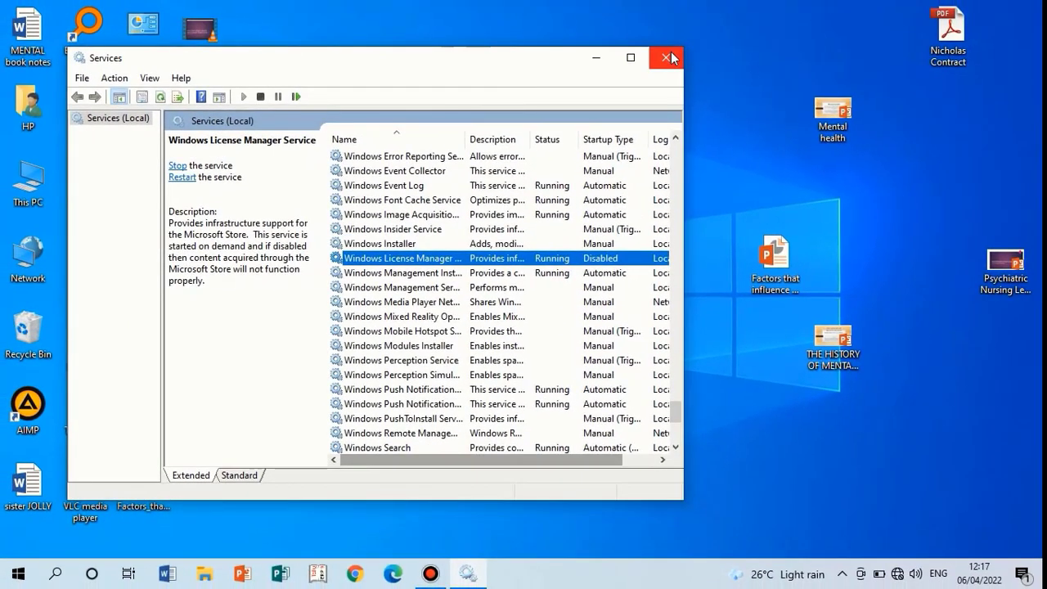
Close the Services window and dismiss the desktop context menu.
click(670, 56)
right_click(584, 168)
right_click(633, 209)
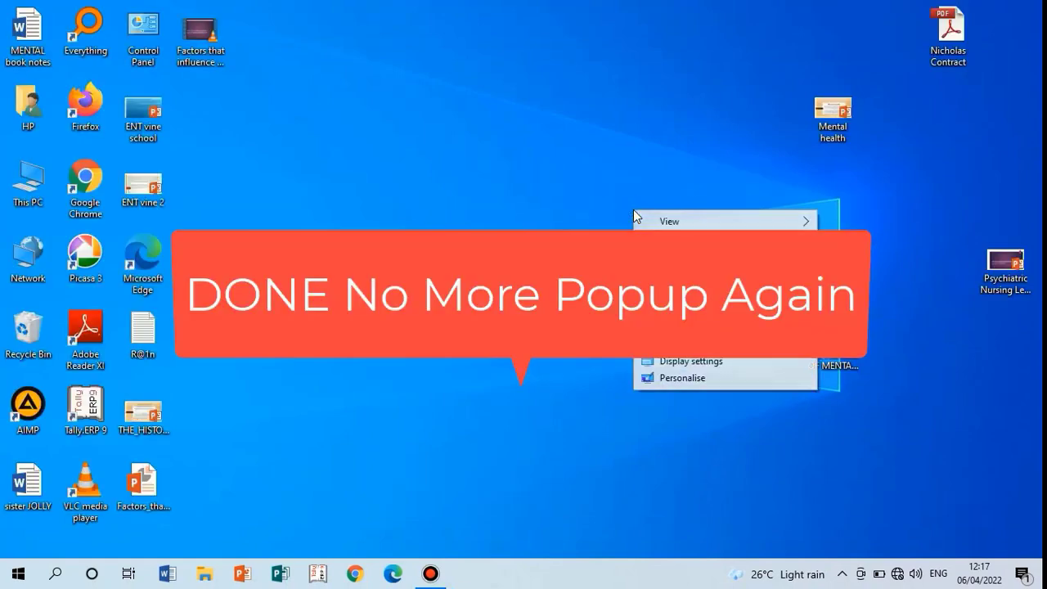
key(Escape)
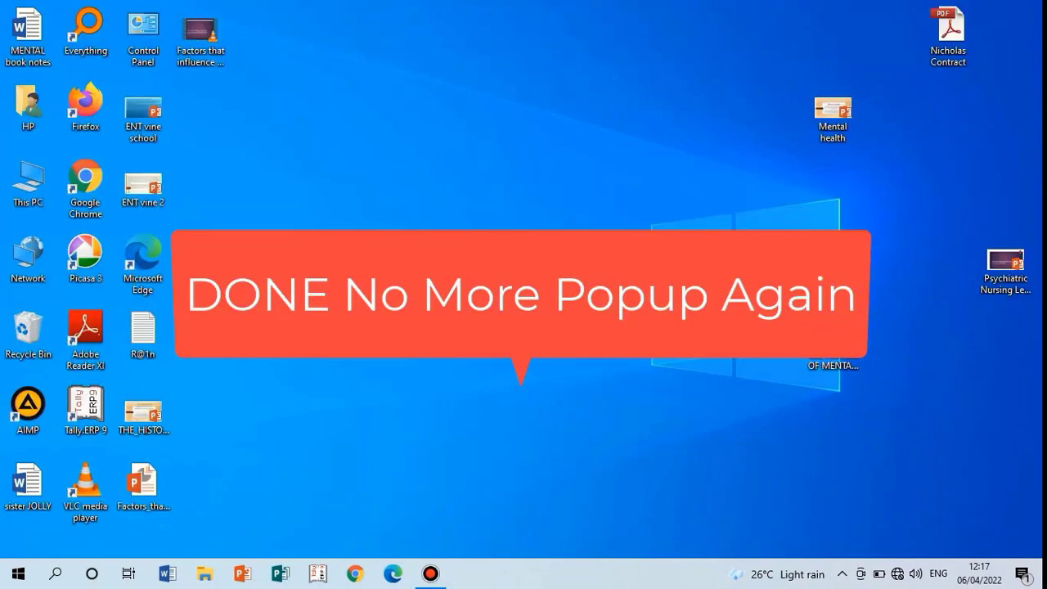